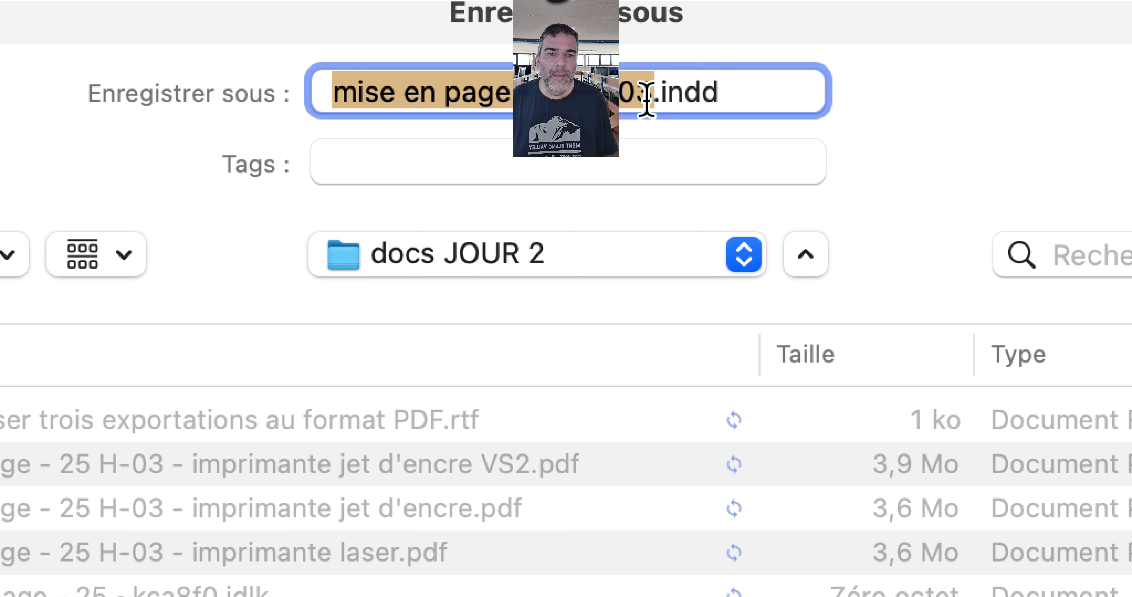
Save the document as a new version named "mise en page - 25 H-04 passage au format A4" in the docs JOUR 2 folder
click(646, 98)
drag(647, 99, 640, 99)
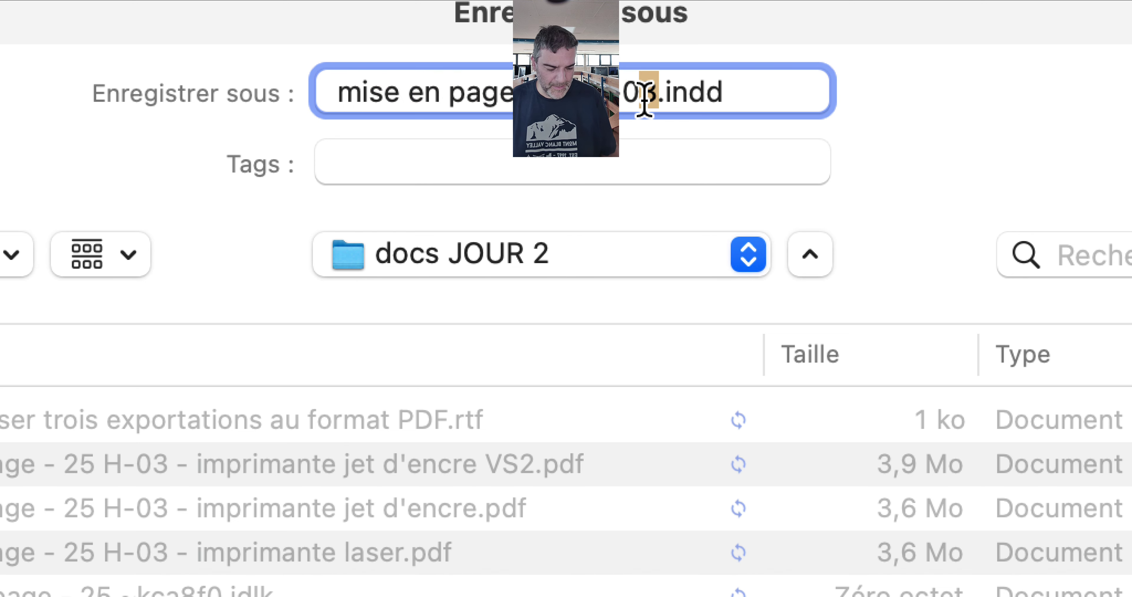
text(4 pa)
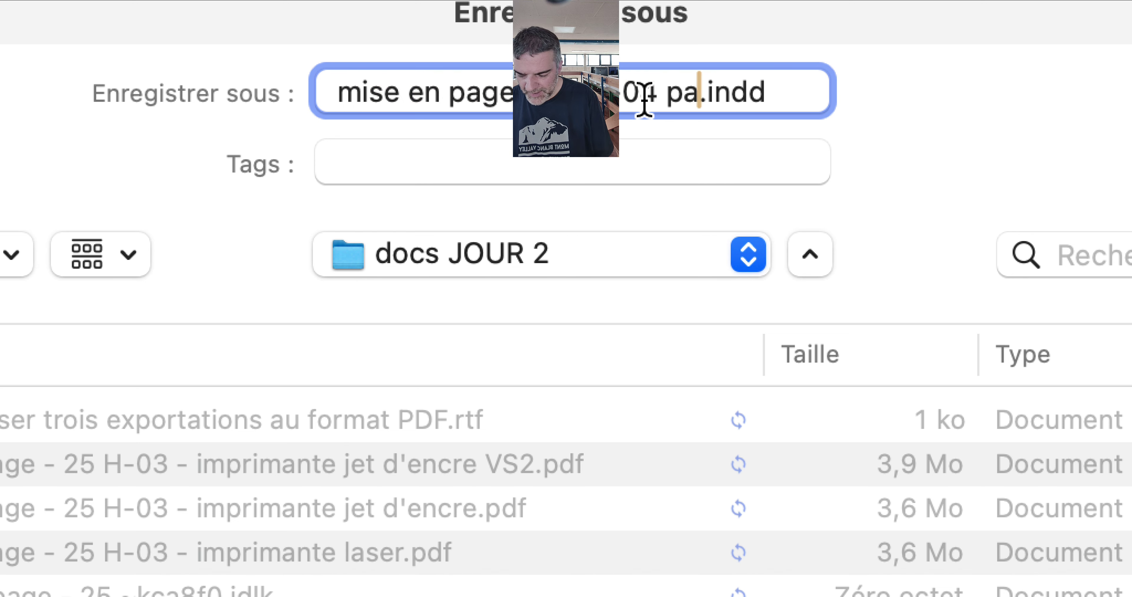
text(ssage au )
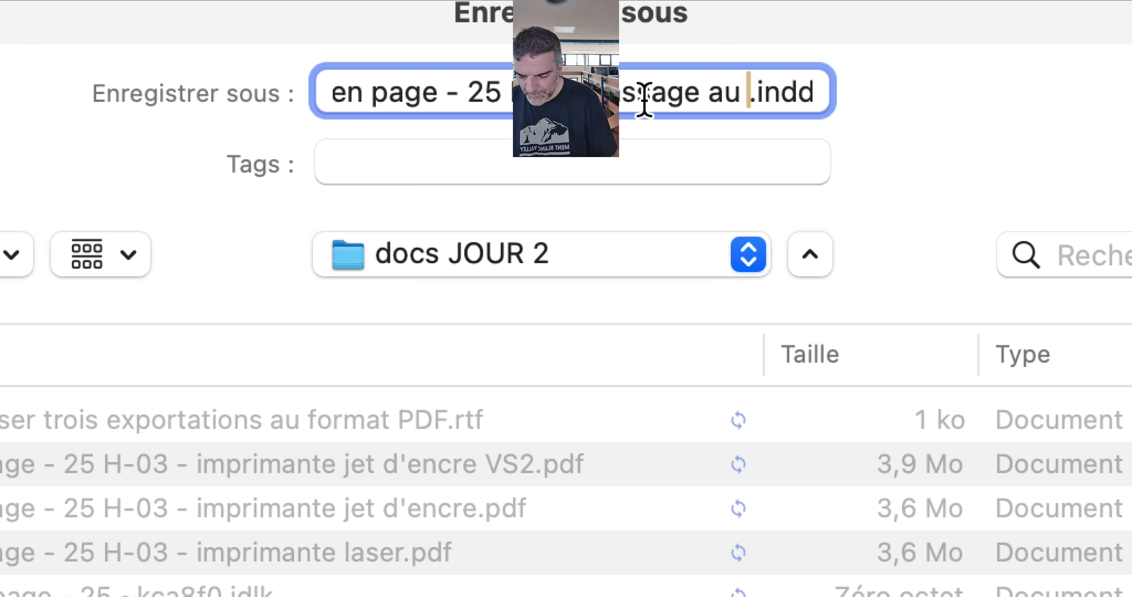
text(format A4.i)
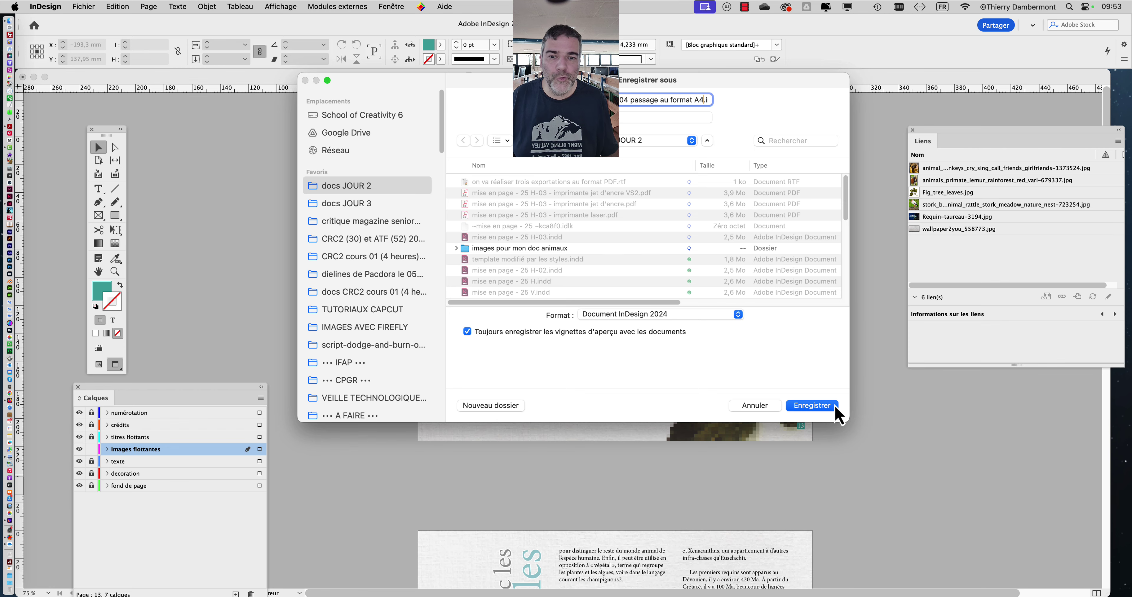
click(815, 406)
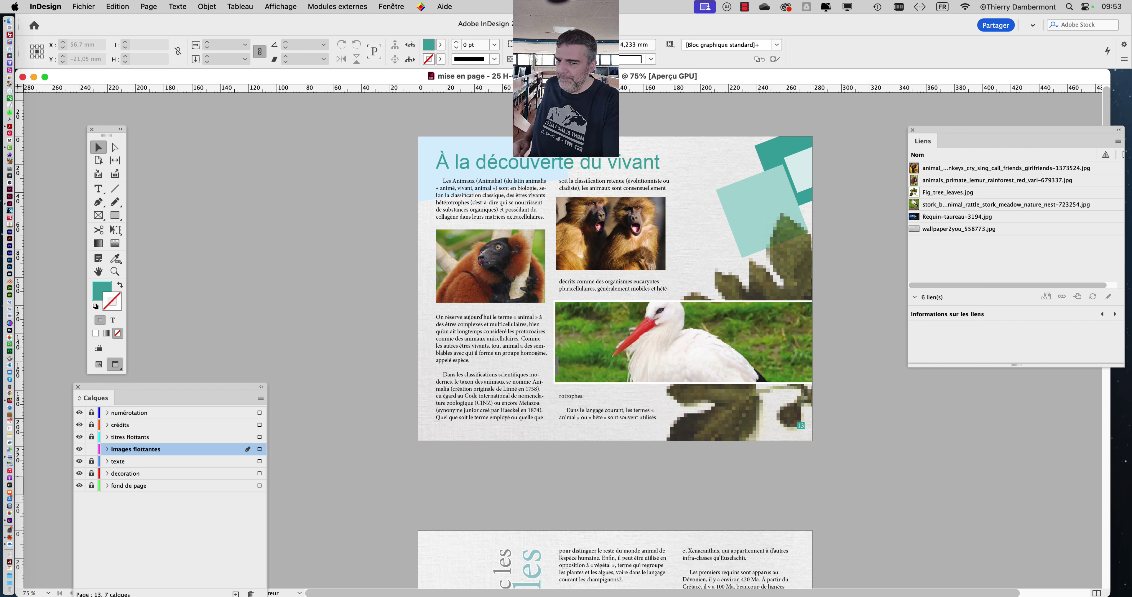
Switch to the normal screen mode and review the document format settings without changing them
click(101, 364)
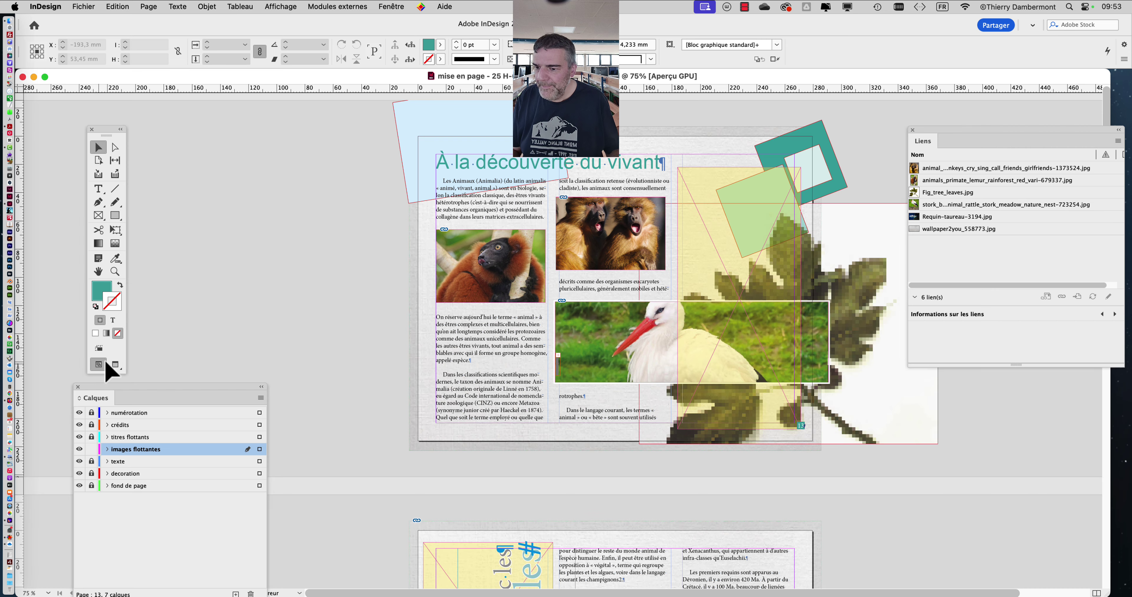
click(87, 6)
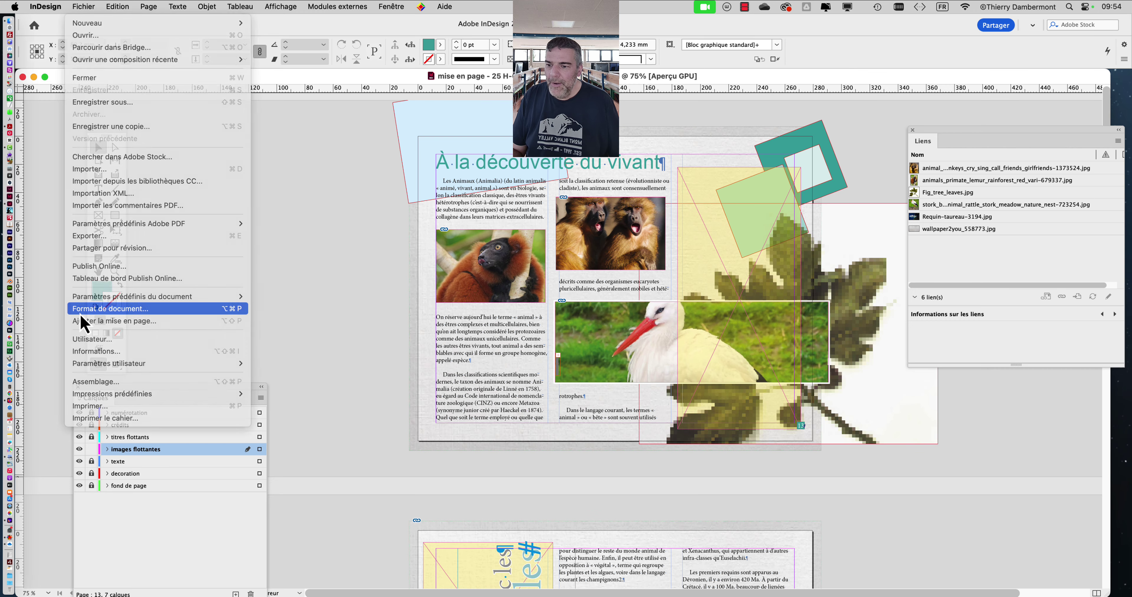
click(81, 316)
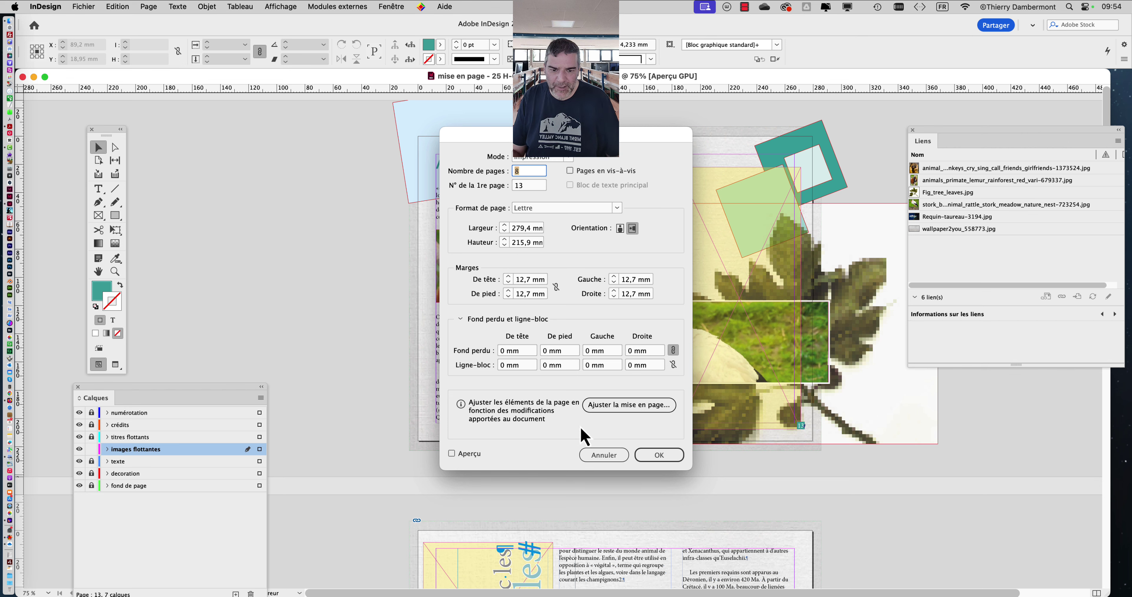
click(609, 457)
Adjust the layout to the A4 page format, 297 × 210 mm landscape, with margins adapting automatically and locked content included
click(86, 6)
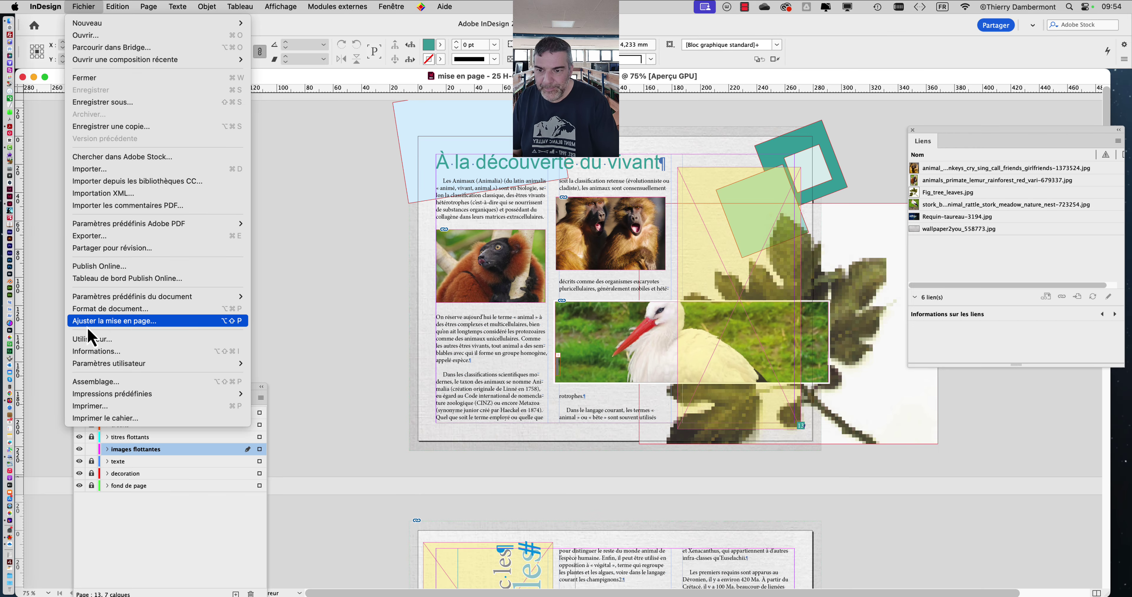
click(88, 328)
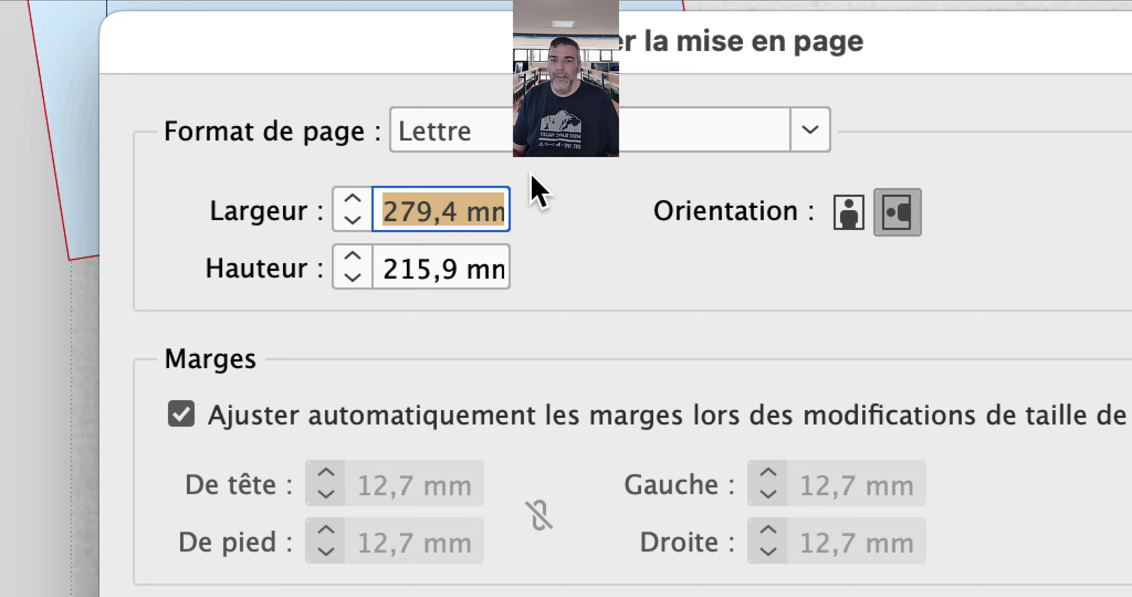
click(534, 131)
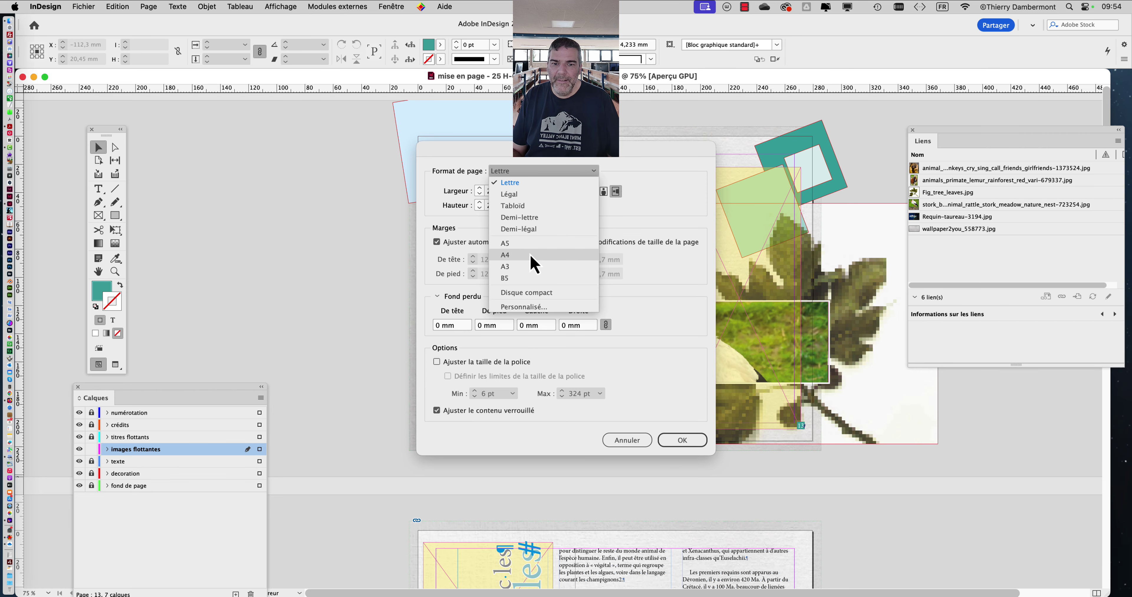
click(534, 255)
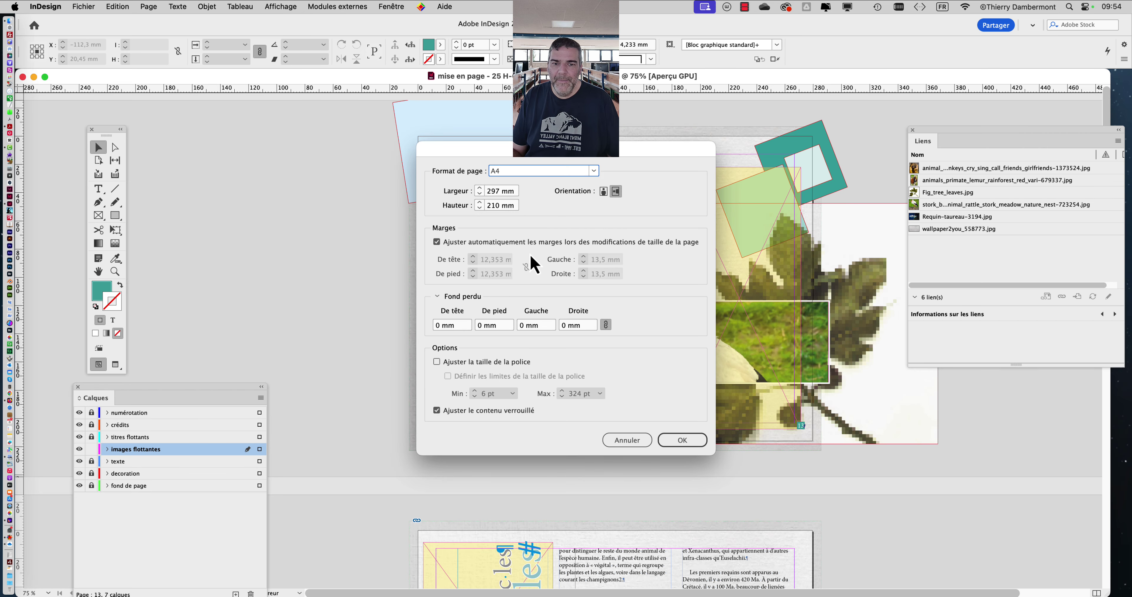
drag(501, 152, 190, 98)
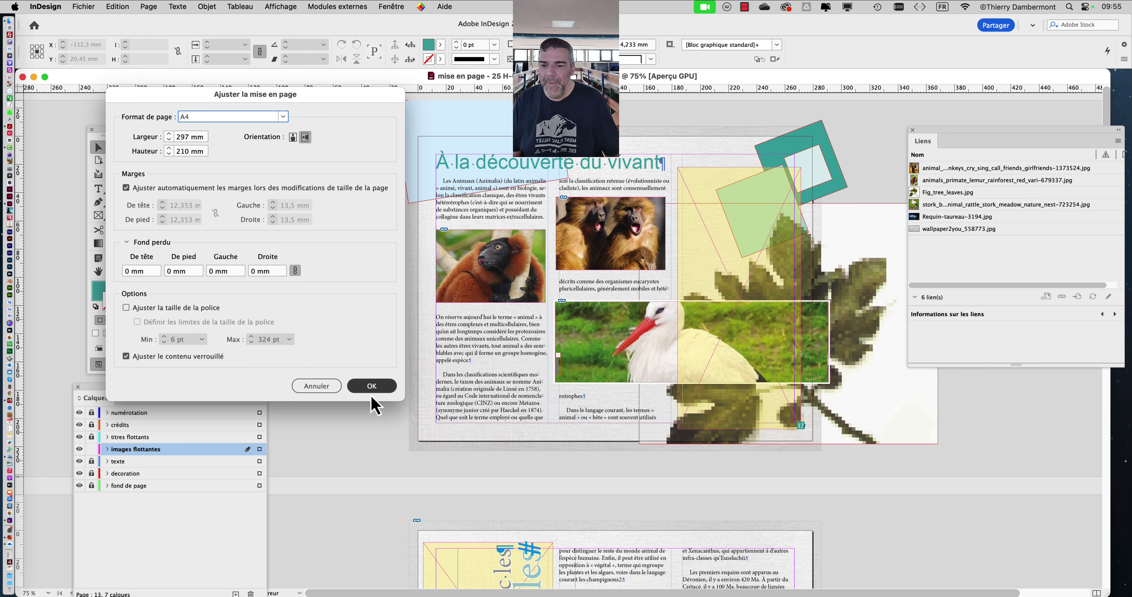
click(378, 391)
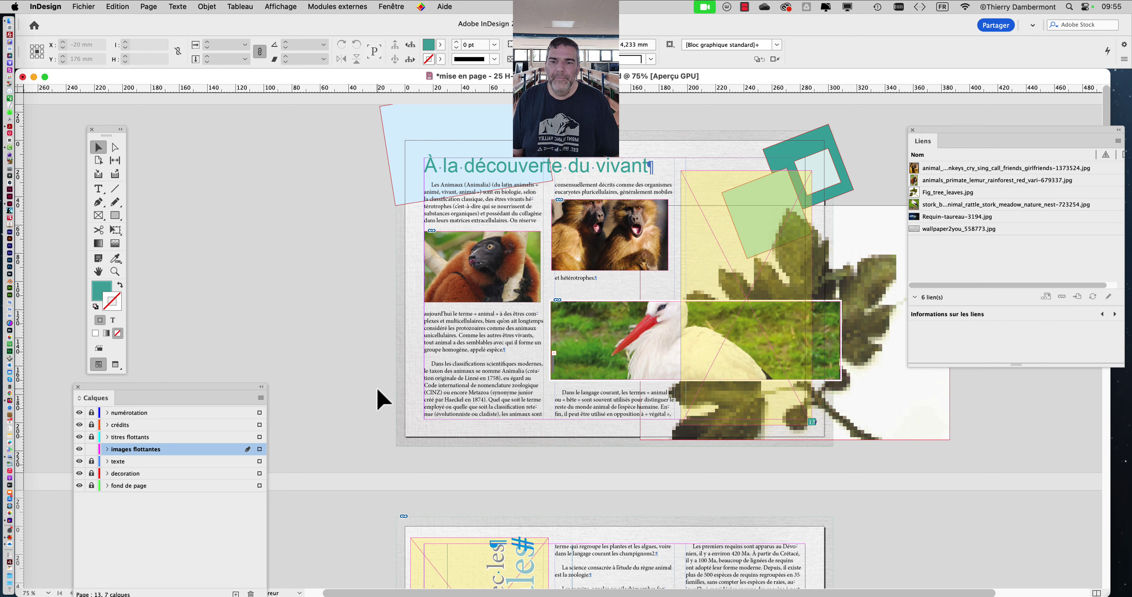
Check the adjusted pages, lock the "images flottantes" layer and unlock the "texte" layer as the active one
scroll(505, 448, down, 10)
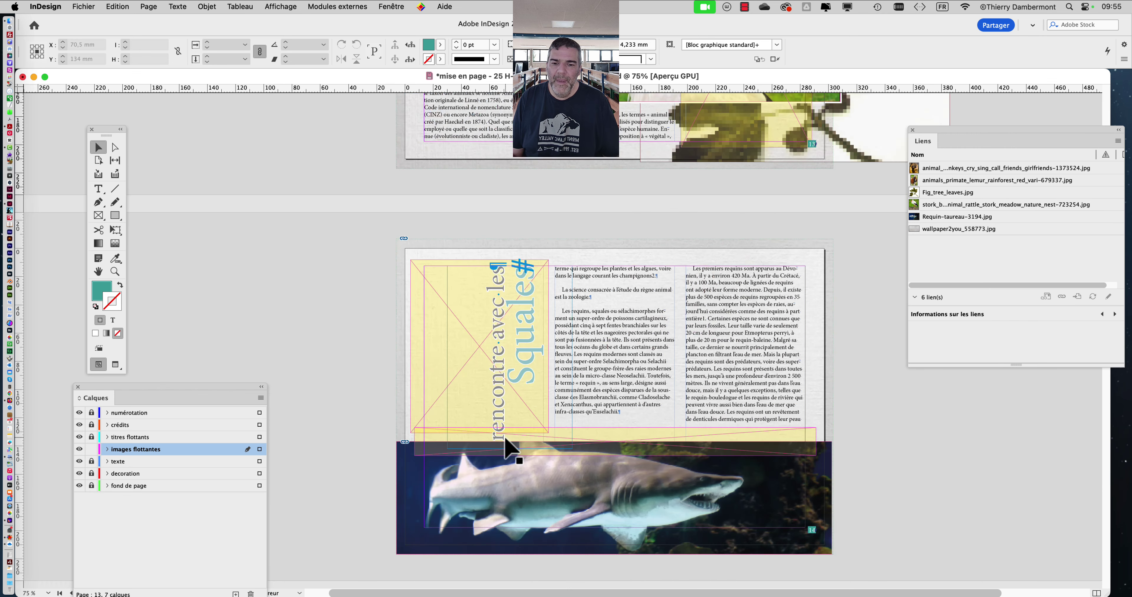
scroll(505, 448, up, 10)
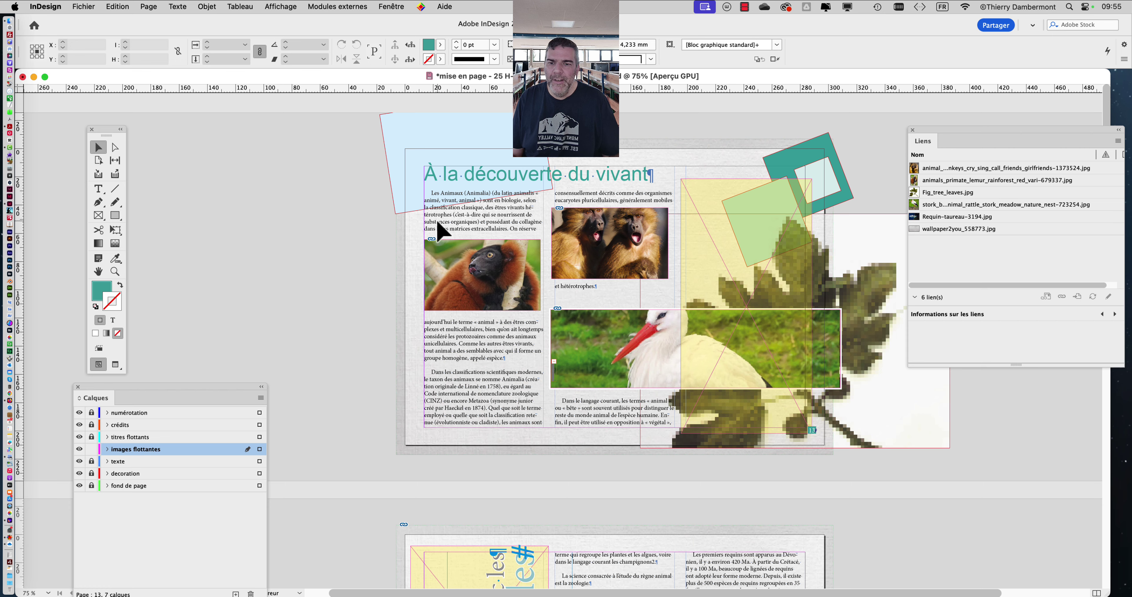
drag(195, 392, 676, 119)
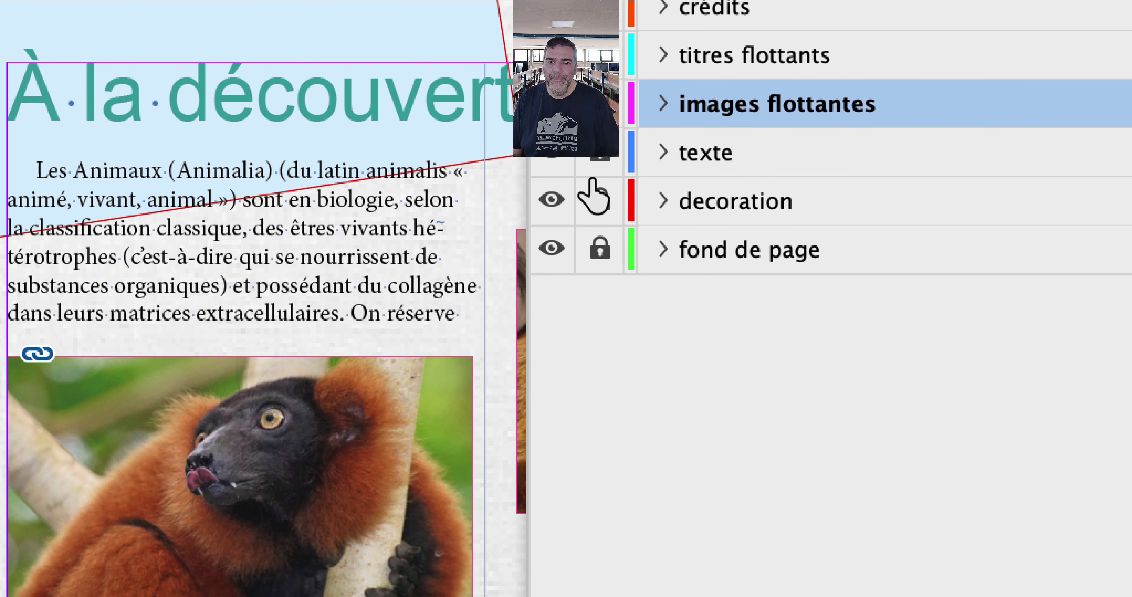
click(601, 186)
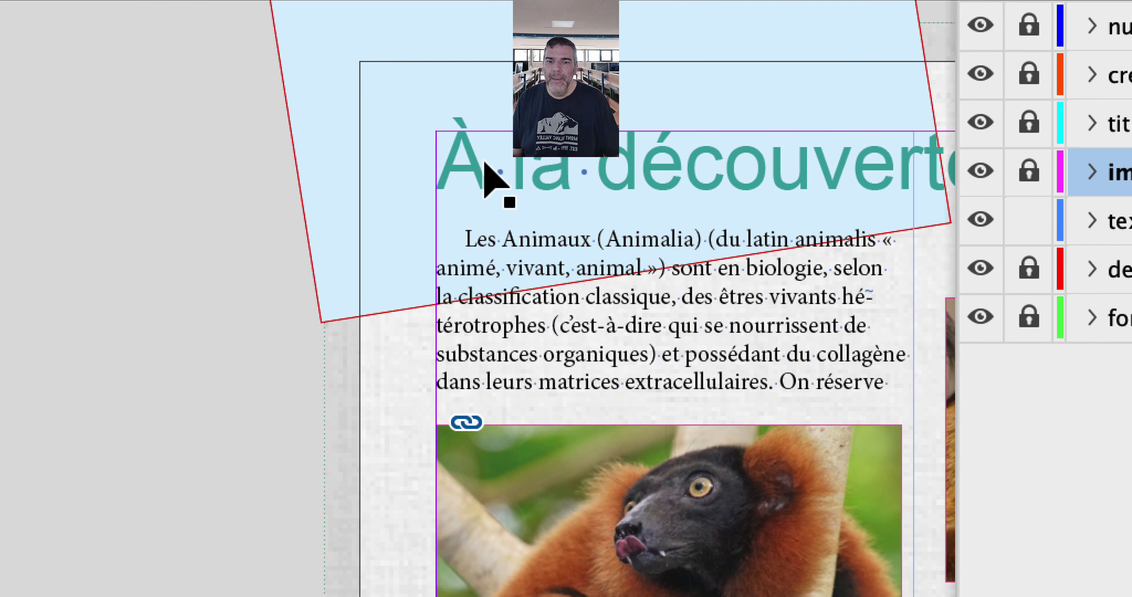
click(486, 169)
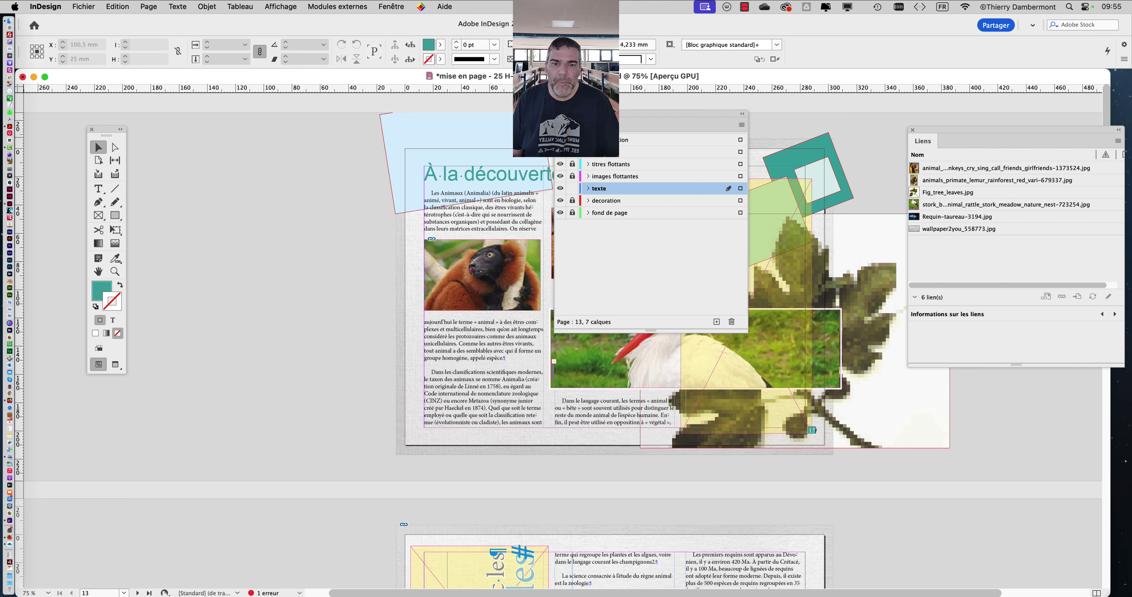
Move the Layers and Links panels clear of the page and switch the document to preview mode
drag(595, 118, 206, 279)
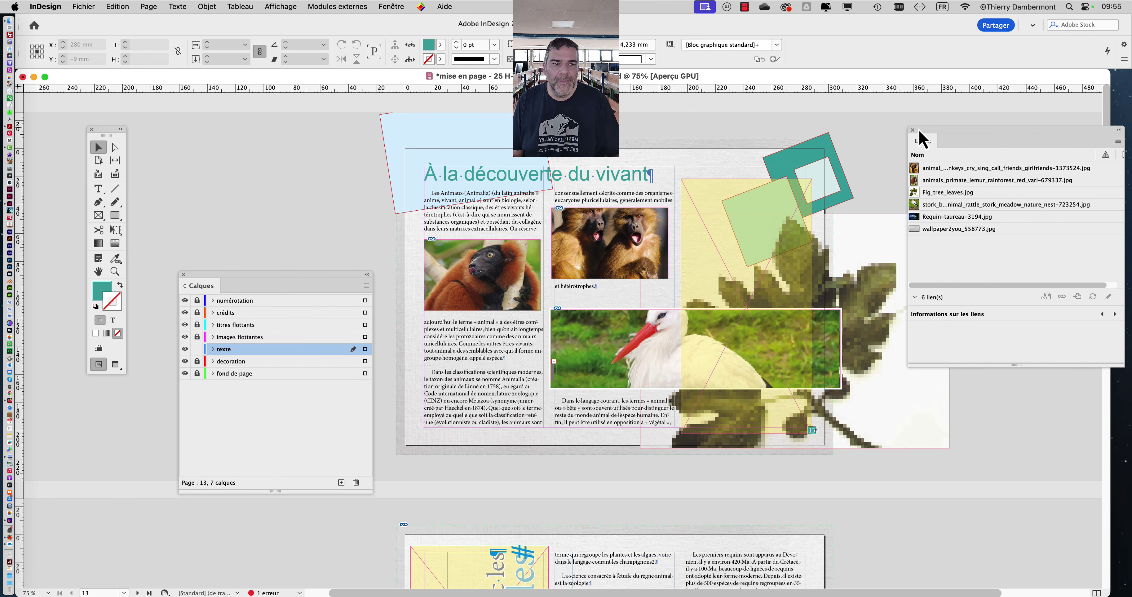
drag(919, 132, 968, 133)
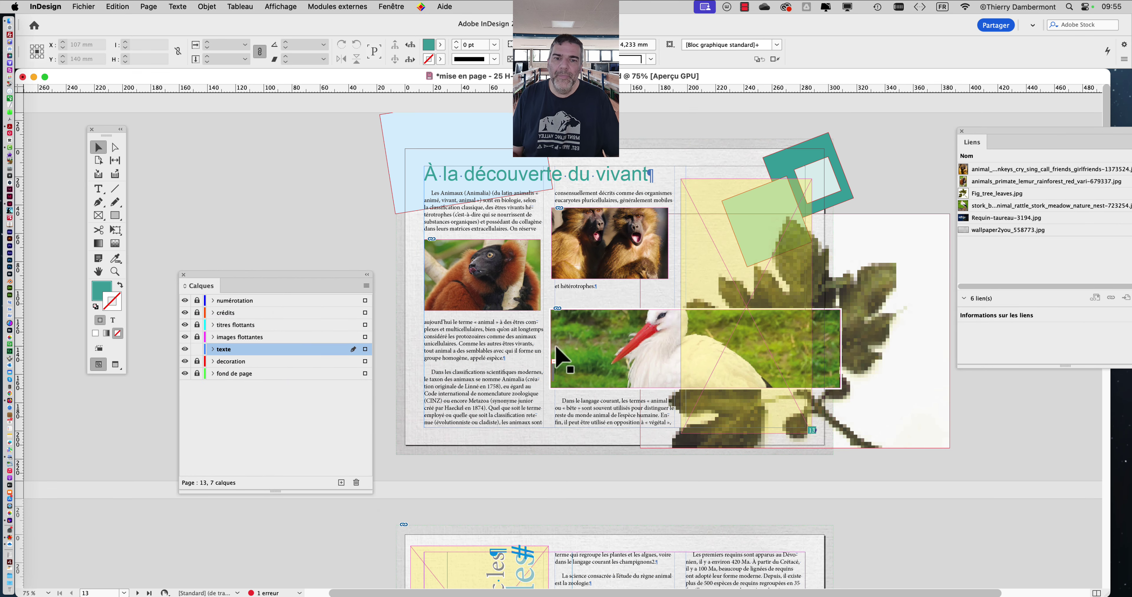
click(116, 365)
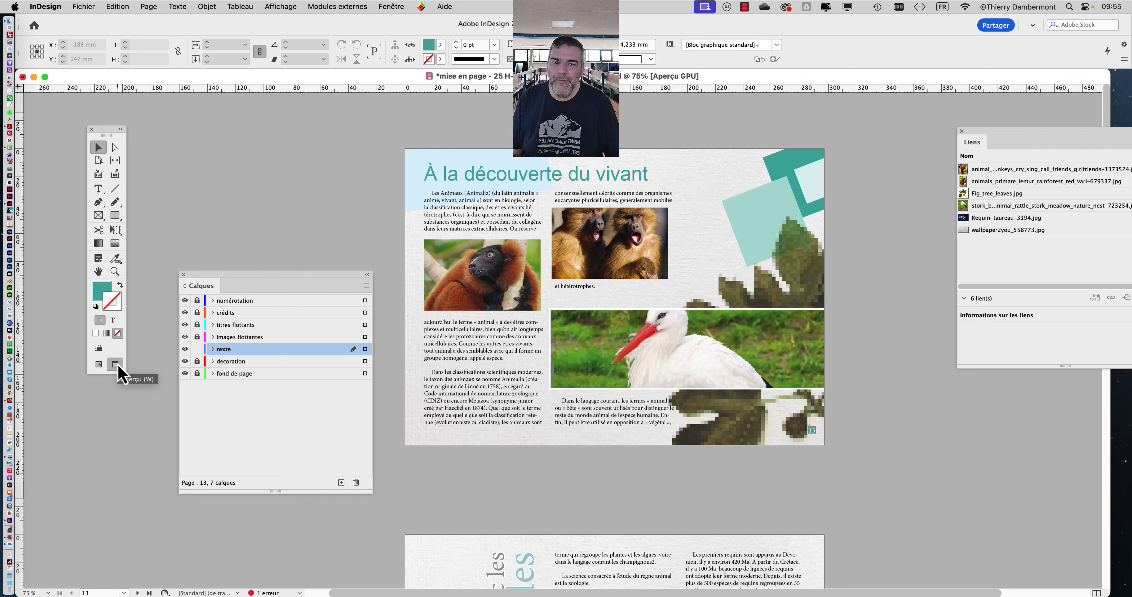
Check the document format settings and bring up the Save As command for the document
click(75, 5)
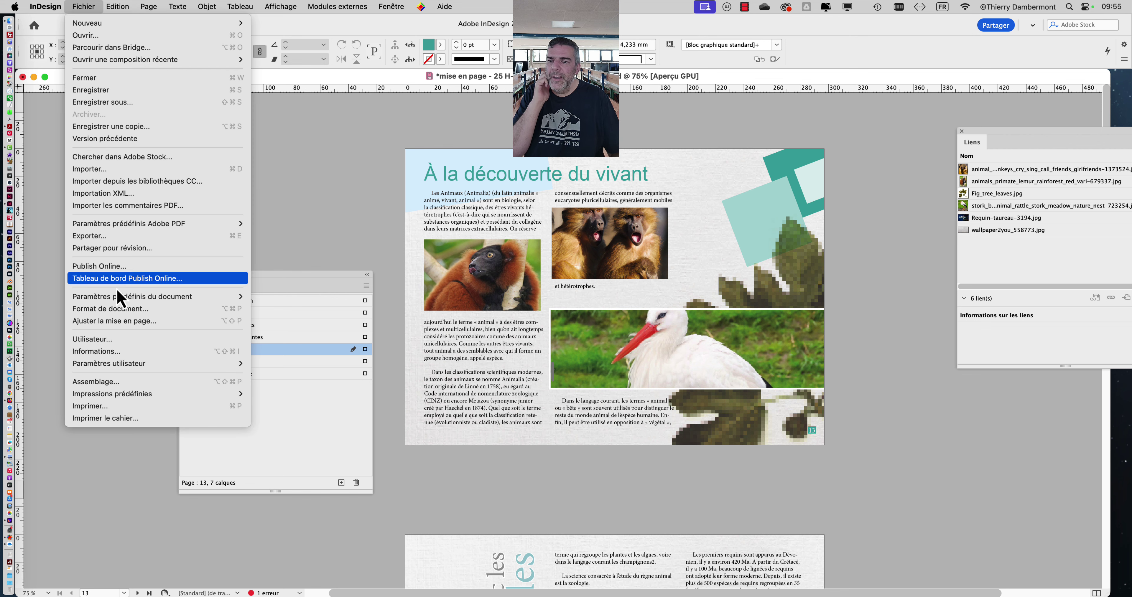
click(123, 311)
click(659, 454)
click(84, 6)
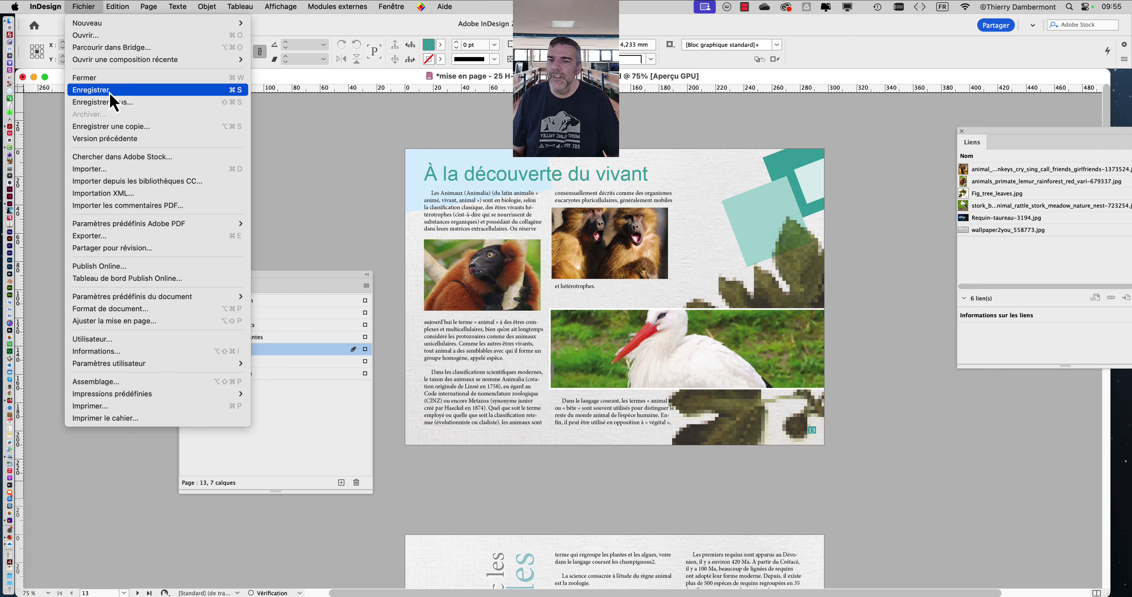
click(112, 112)
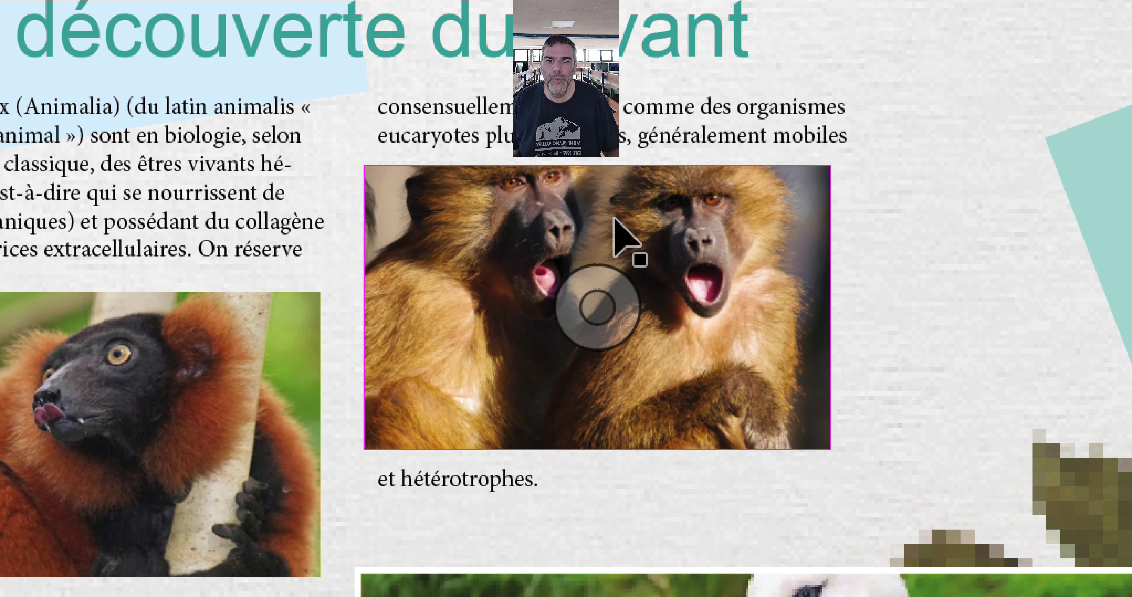
Shift the baboon photo and the stork photo downward within their frames on the first page, and deselect
click(615, 218)
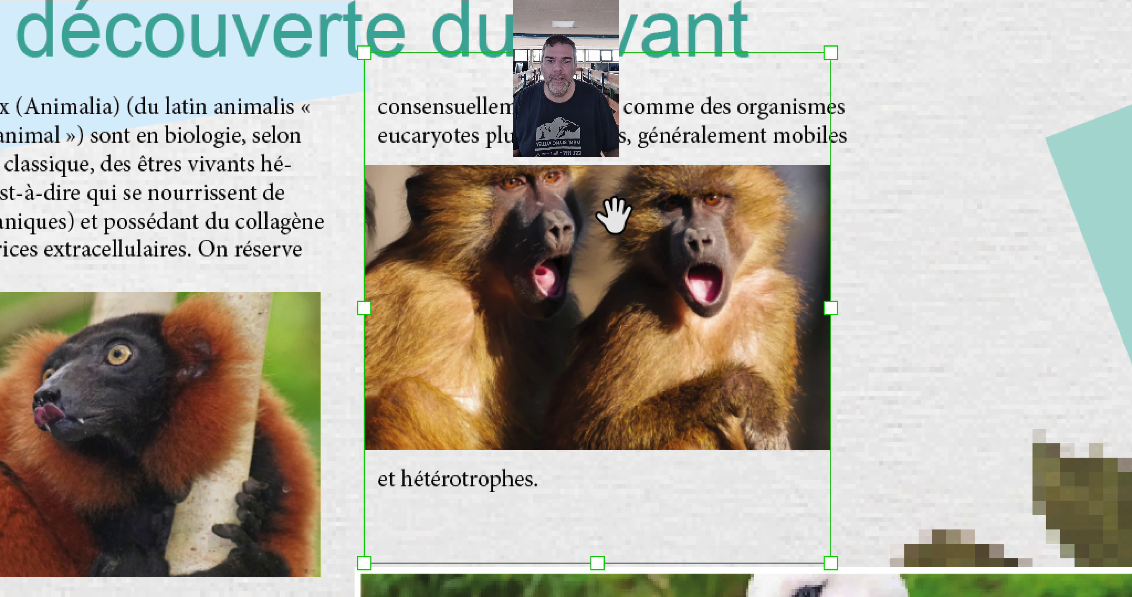
drag(614, 215, 612, 265)
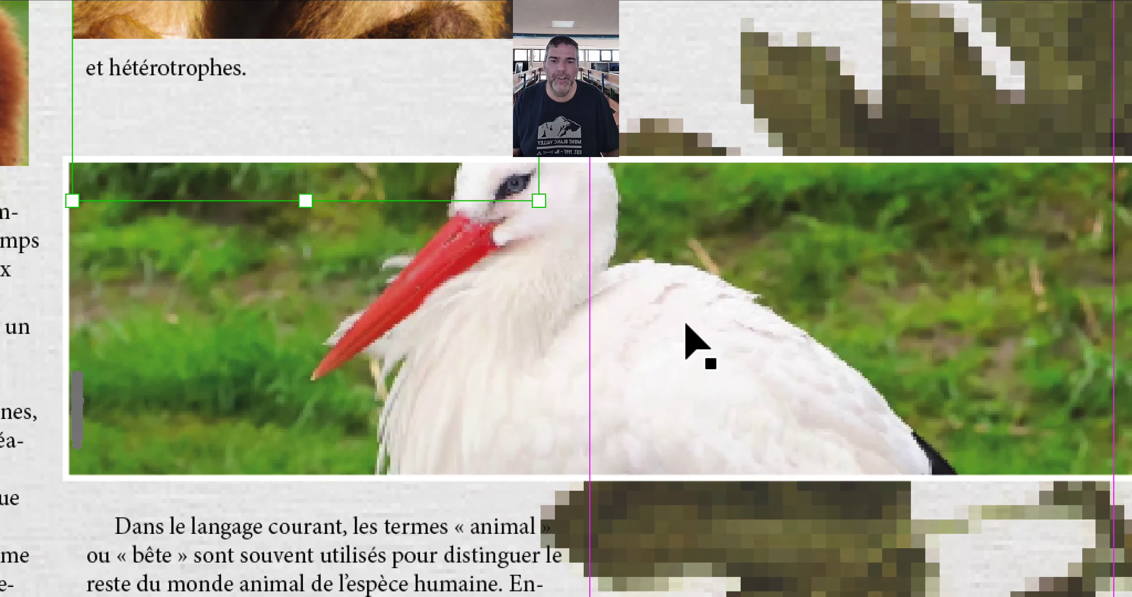
click(686, 325)
click(661, 336)
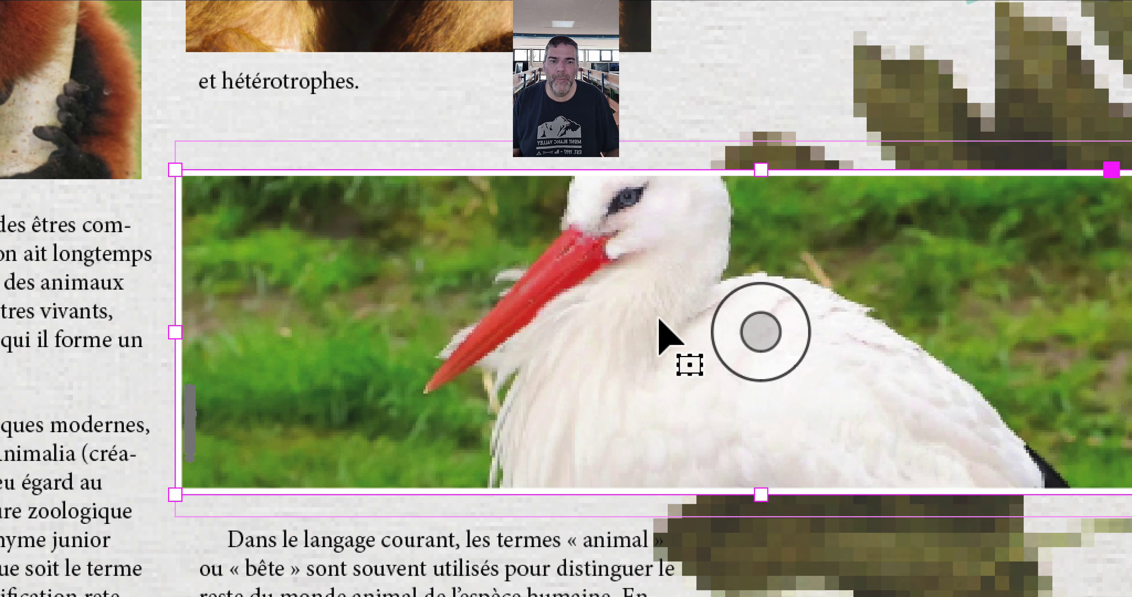
ctrl+click(656, 321)
drag(659, 319, 640, 370)
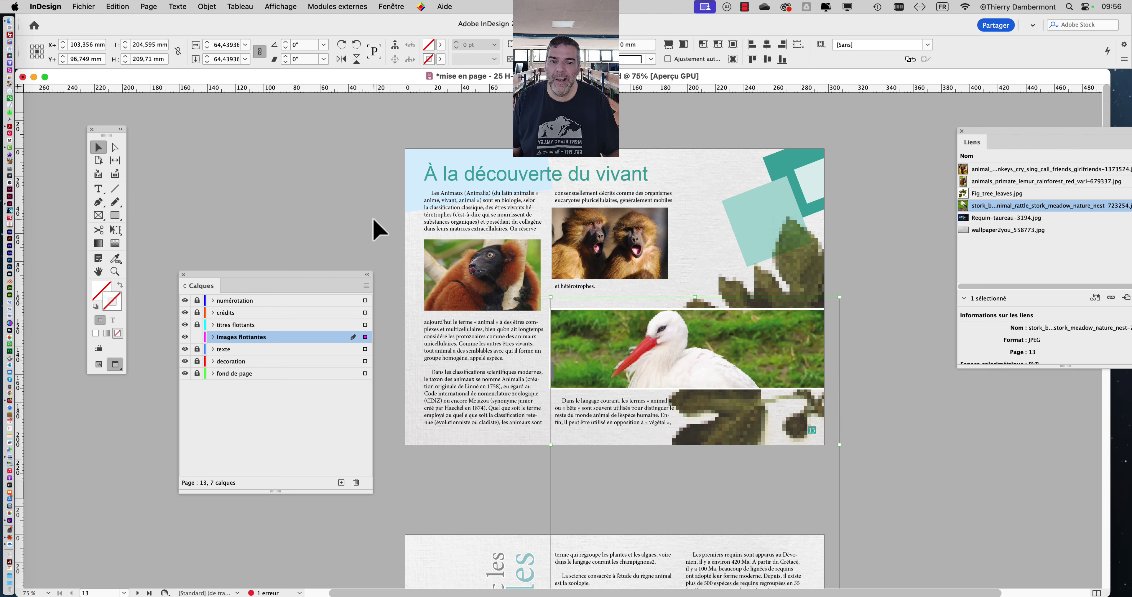
click(376, 229)
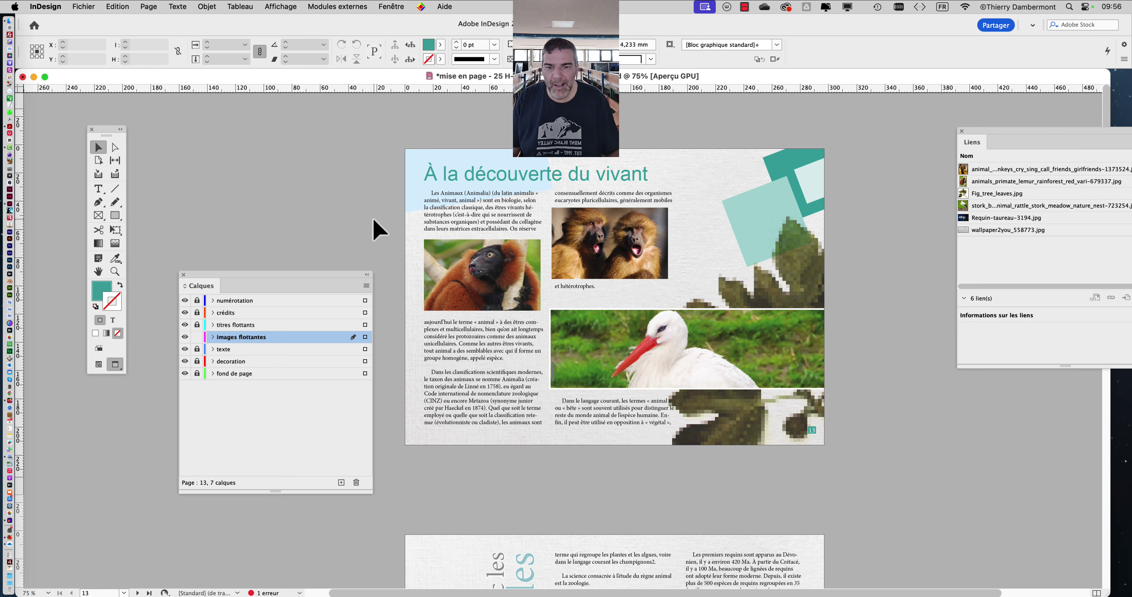
Nudge the shark photo slightly within its frame on the second page, and deselect it
scroll(374, 230, down, 10)
click(545, 314)
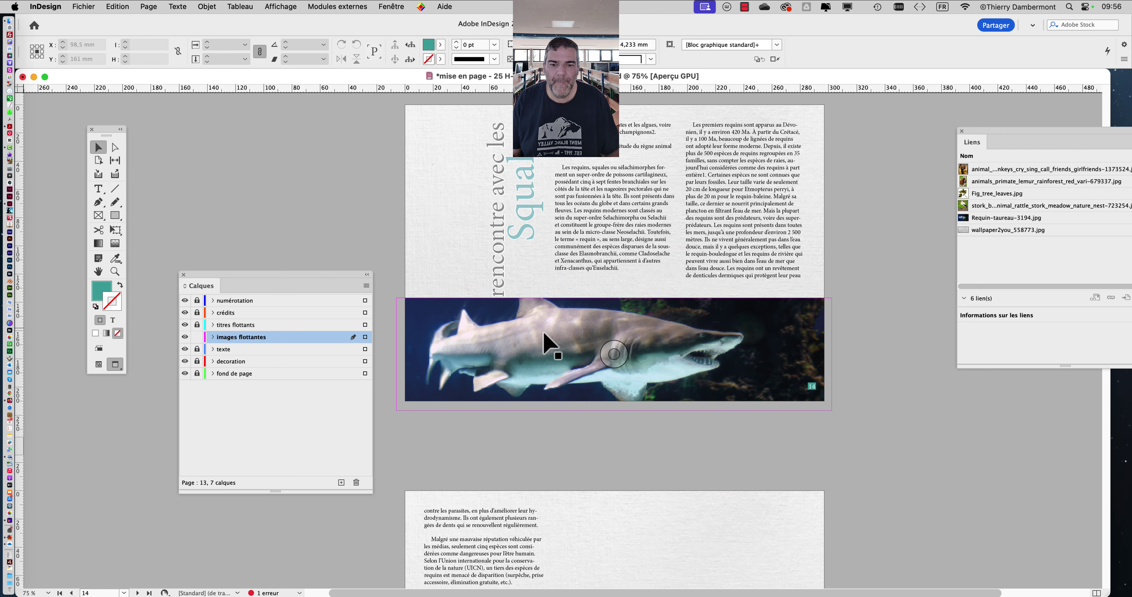
drag(613, 355, 618, 359)
click(386, 264)
Try moving the empty frame around the vertical "rencontre avec les Squales" title to the left, and undo the move
scroll(496, 263, up, 1)
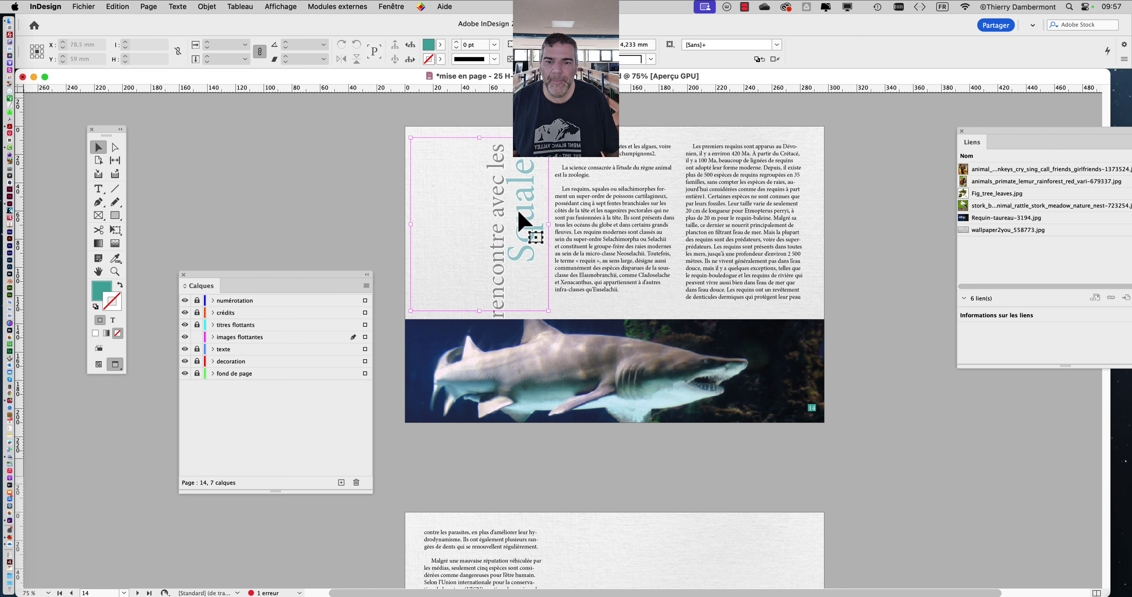
drag(517, 211, 395, 210)
key(super+z)
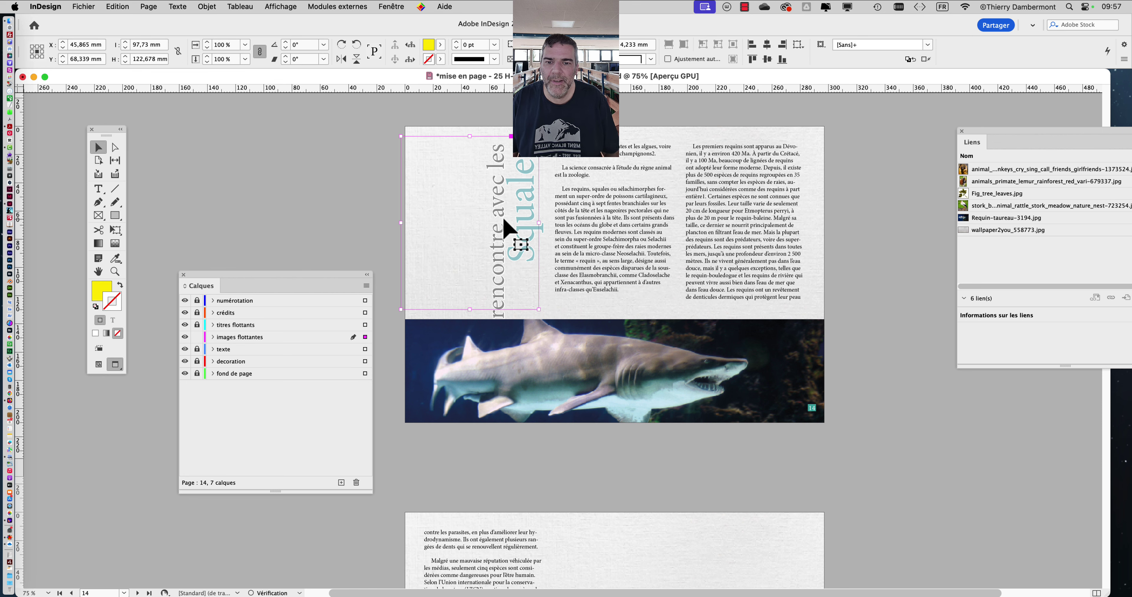